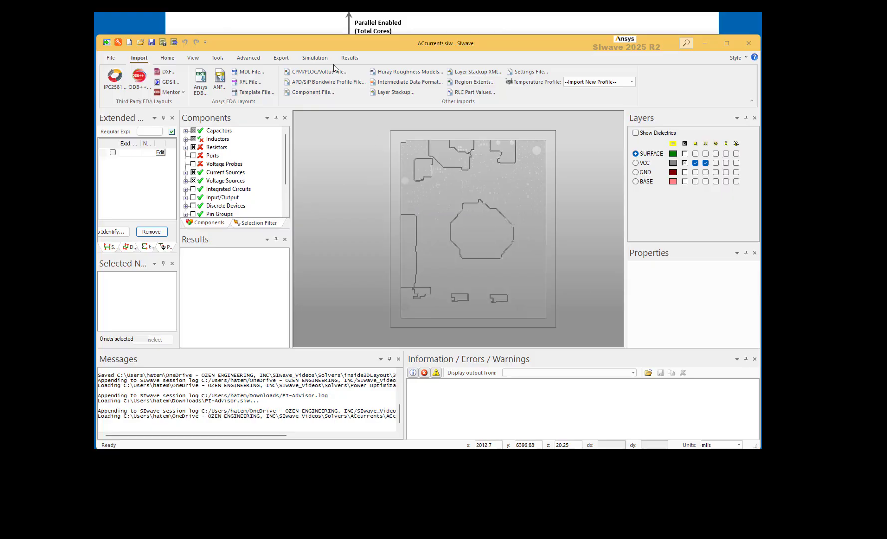
# - Review the board's layer stackup with its materials and thicknesses in the Layer Stackup Editor and close it
pyautogui.click(166, 57)
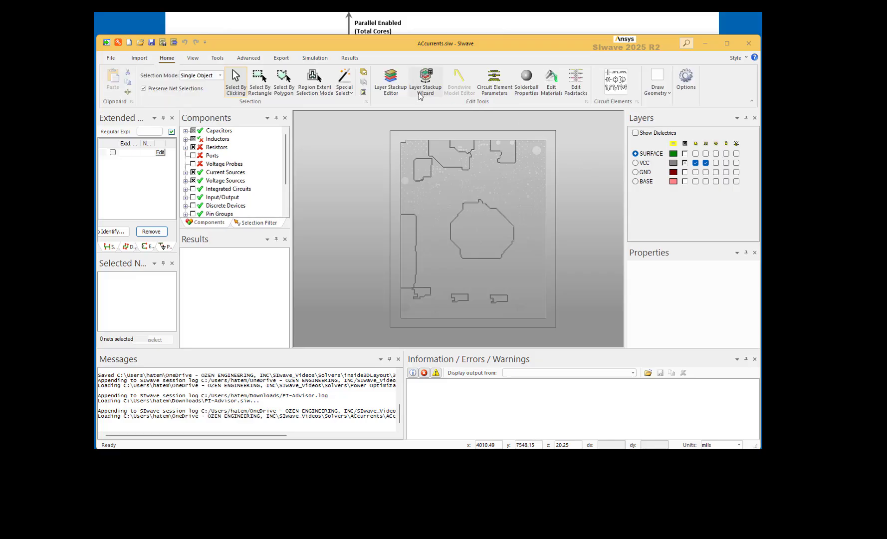
pyautogui.click(391, 80)
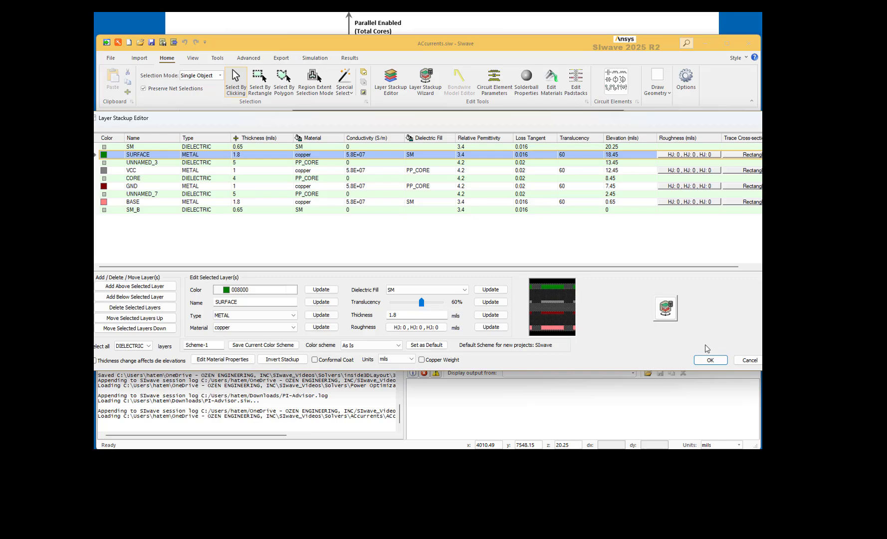
pyautogui.click(707, 360)
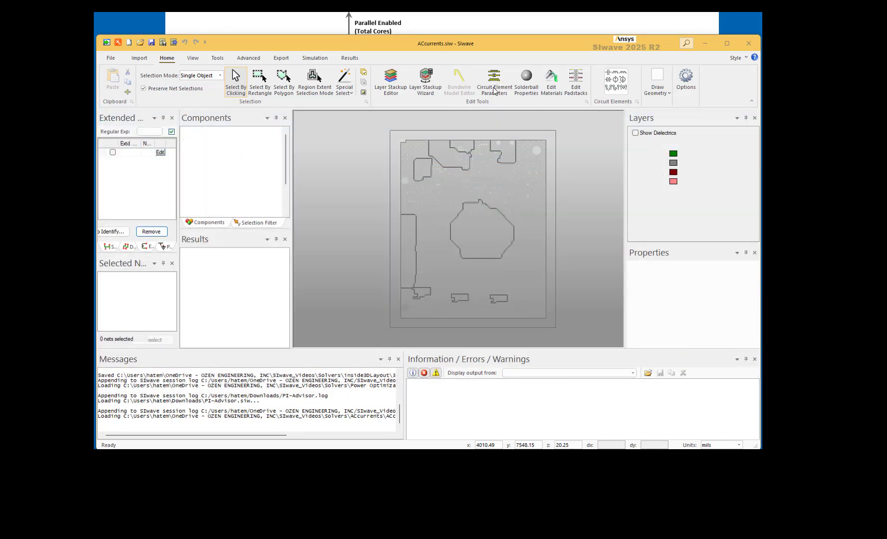
# - Review the capacitor, resistor and inductor lists in the circuit element parameters
pyautogui.click(494, 86)
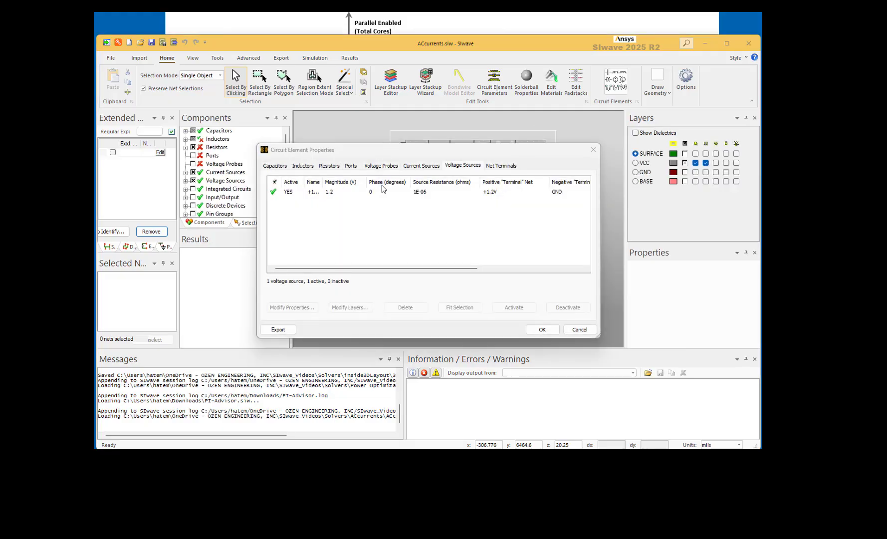
pyautogui.click(310, 166)
pyautogui.click(286, 167)
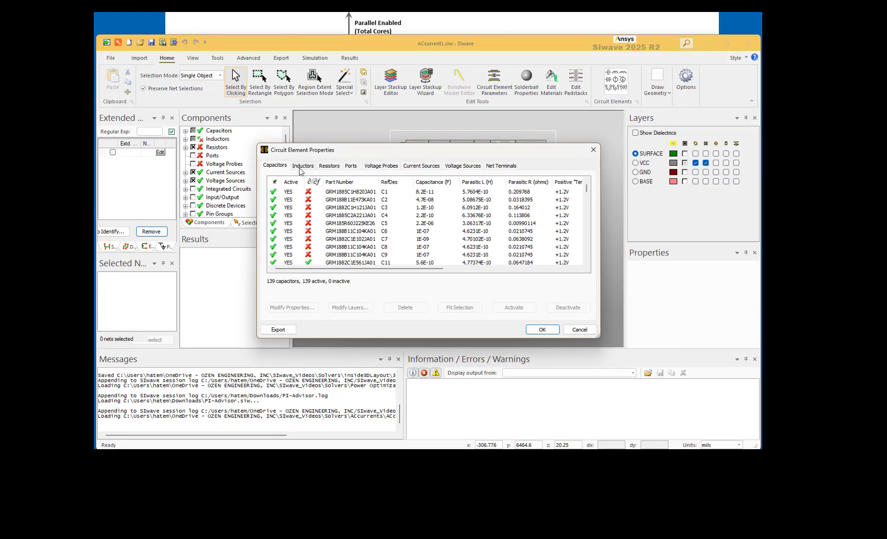
pyautogui.click(325, 167)
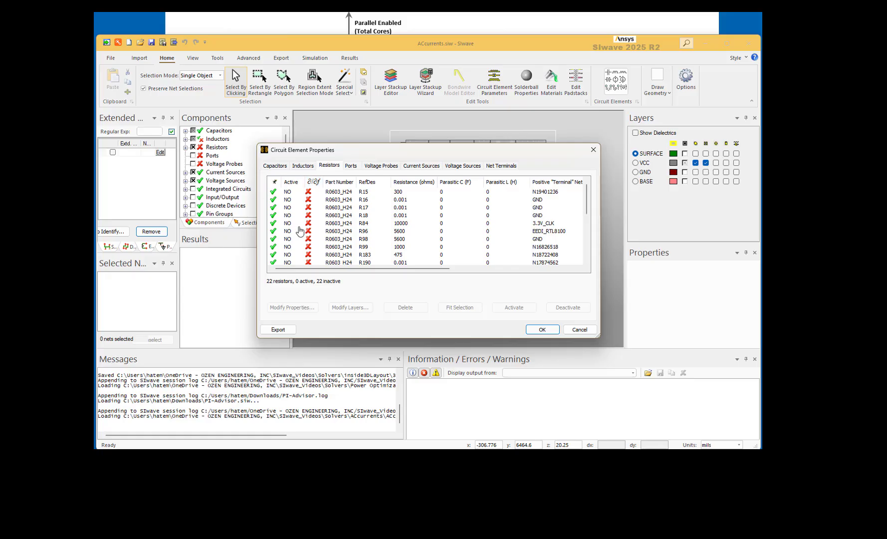
pyautogui.click(311, 167)
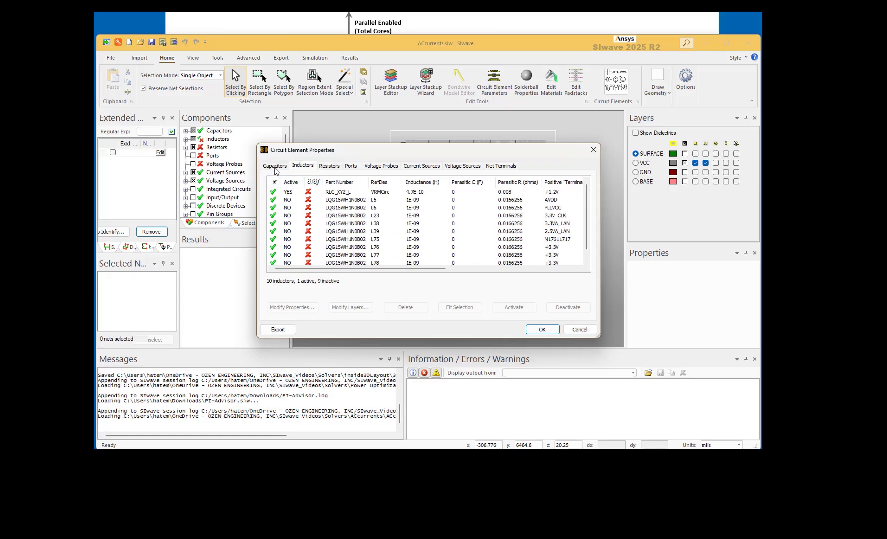
pyautogui.click(275, 165)
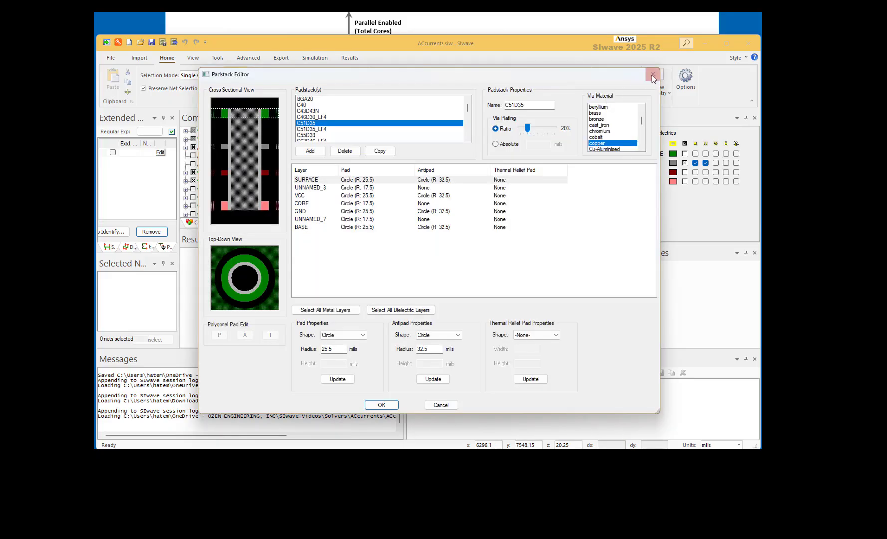
# - Browse the padstack definitions from C43D43N to C55D39 in the Padstack Editor and close it without changes
pyautogui.click(653, 68)
pyautogui.click(576, 82)
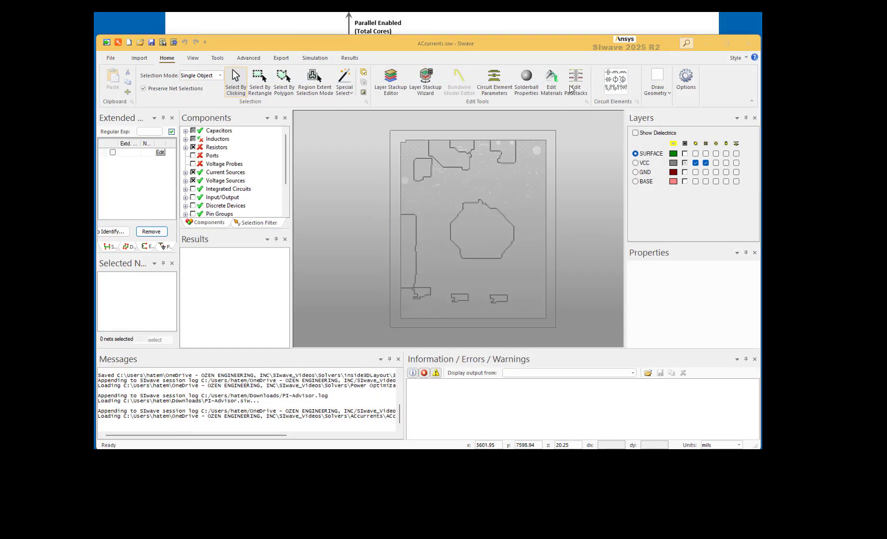
pyautogui.click(314, 123)
pyautogui.click(312, 130)
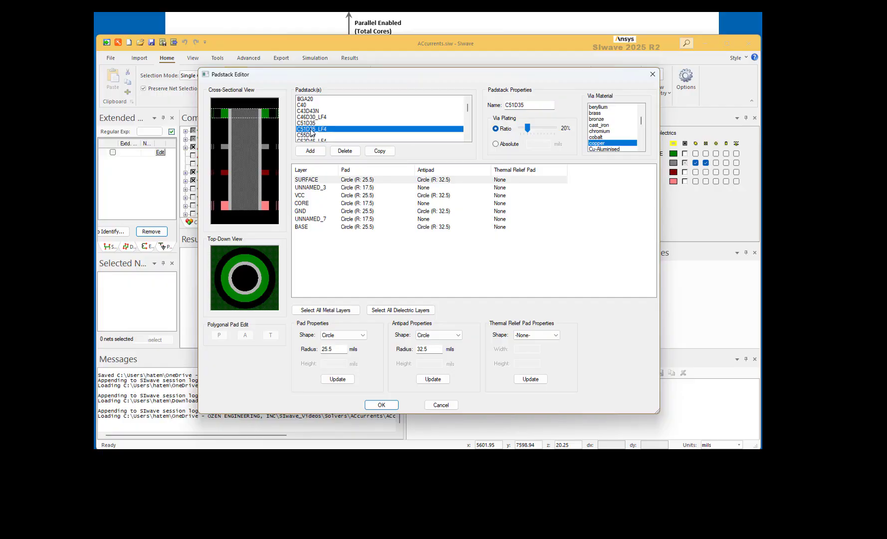
pyautogui.click(312, 136)
pyautogui.click(311, 123)
pyautogui.click(312, 118)
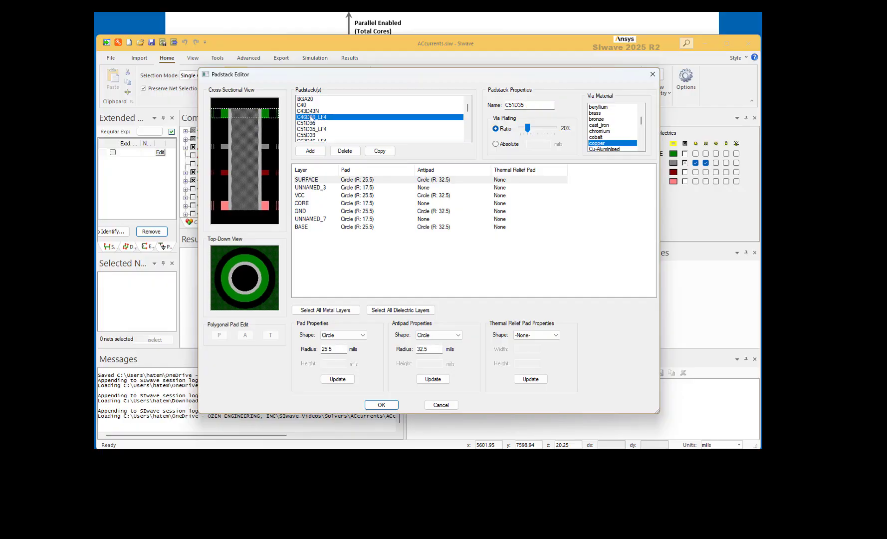
pyautogui.click(313, 111)
pyautogui.click(439, 405)
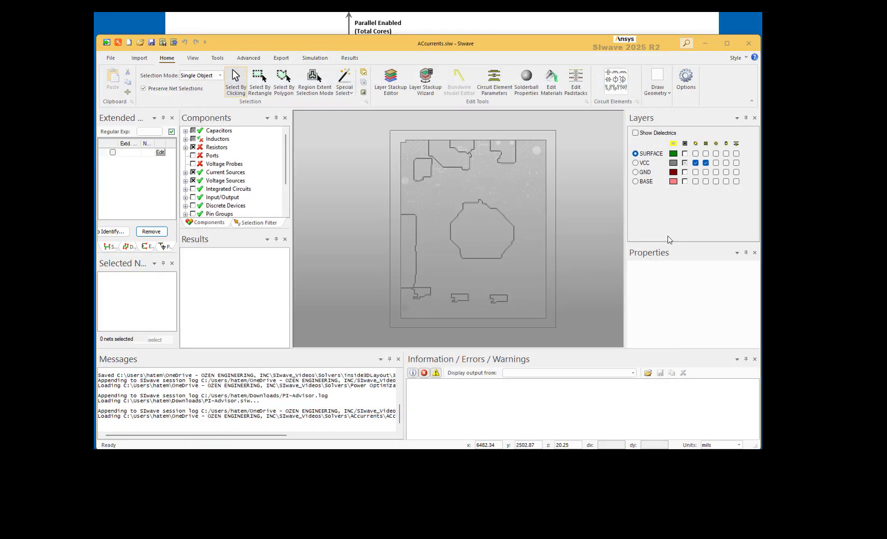
# - Toggle the visibility of the SURFACE and VCC layers on and off to view each one
pyautogui.click(684, 153)
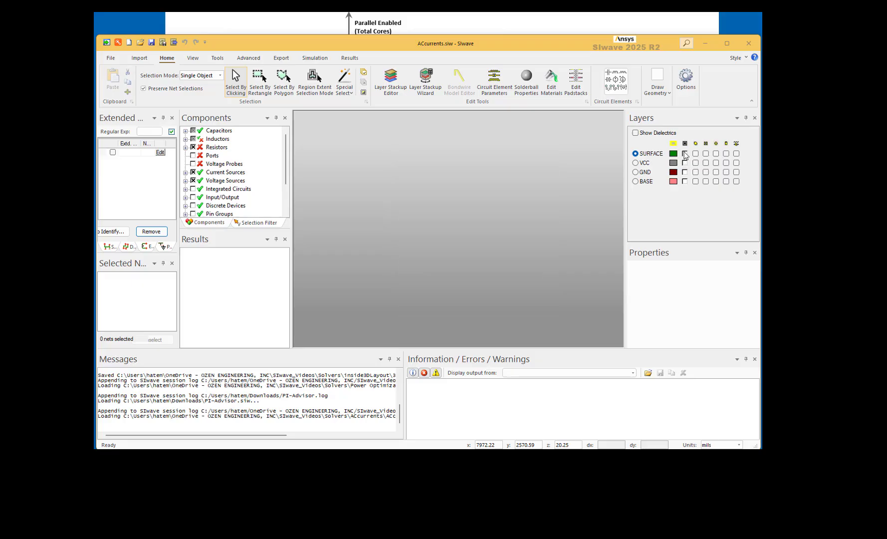
pyautogui.click(685, 154)
pyautogui.click(685, 163)
pyautogui.click(684, 162)
# - Show and hide the traces, vias, circuit elements, pads and planes on all layers, one category at a time
pyautogui.click(705, 143)
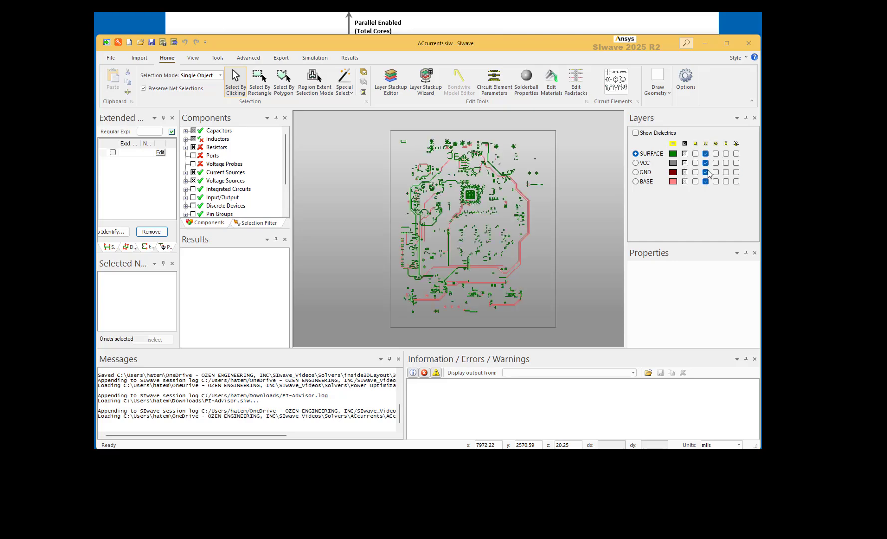
pyautogui.click(705, 144)
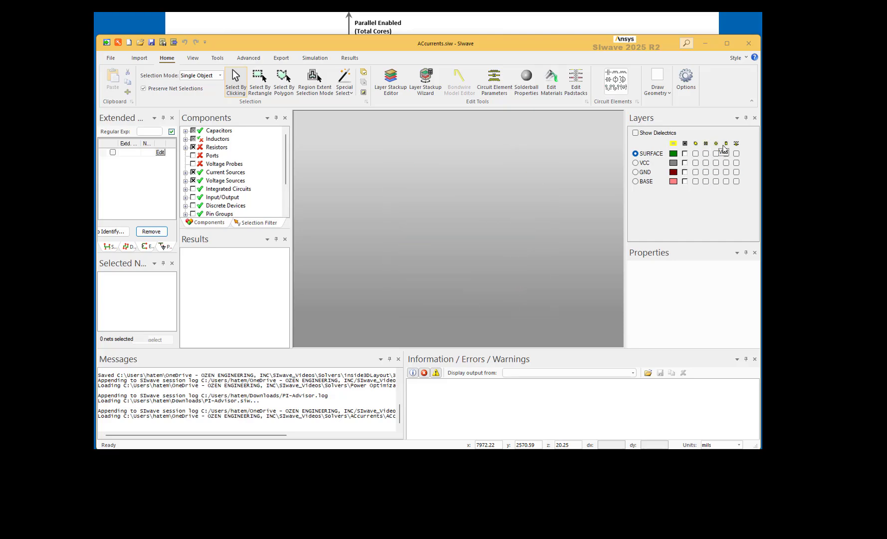
pyautogui.click(726, 143)
pyautogui.click(726, 145)
pyautogui.click(737, 144)
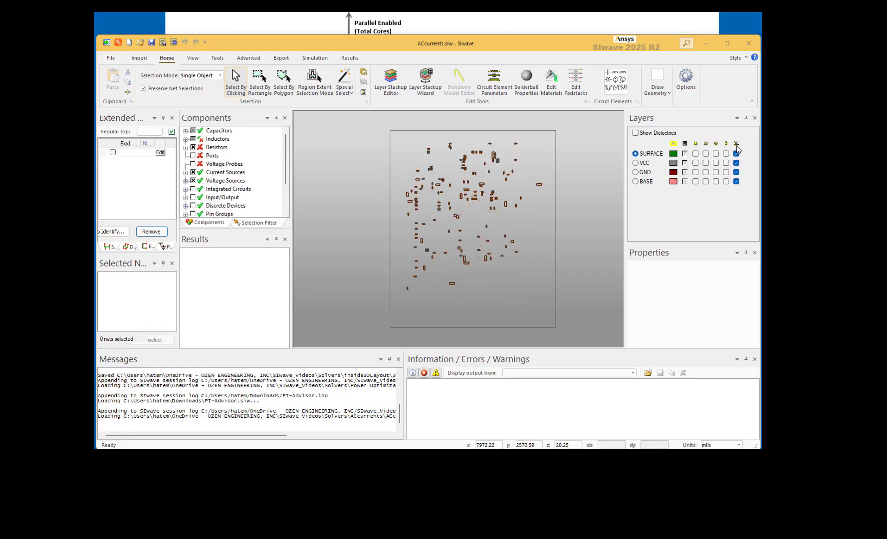
pyautogui.click(737, 144)
pyautogui.click(716, 144)
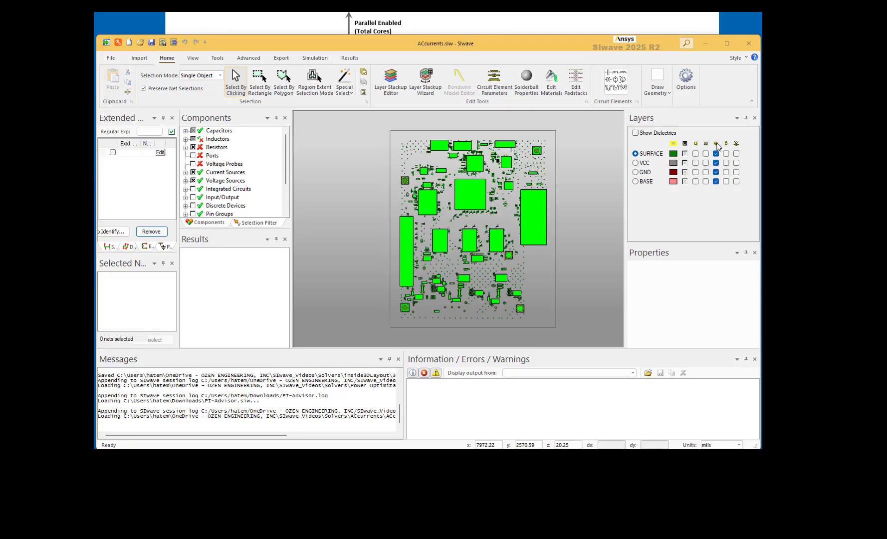
pyautogui.click(716, 144)
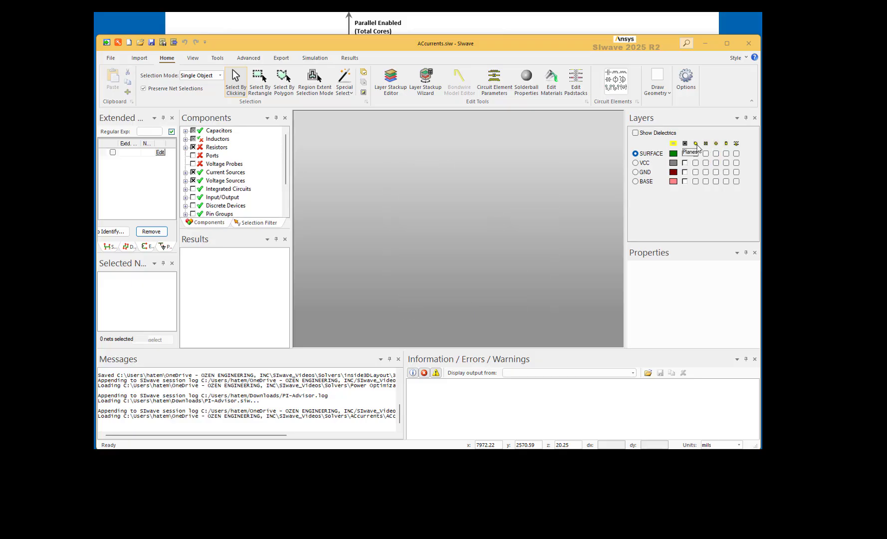
pyautogui.click(695, 144)
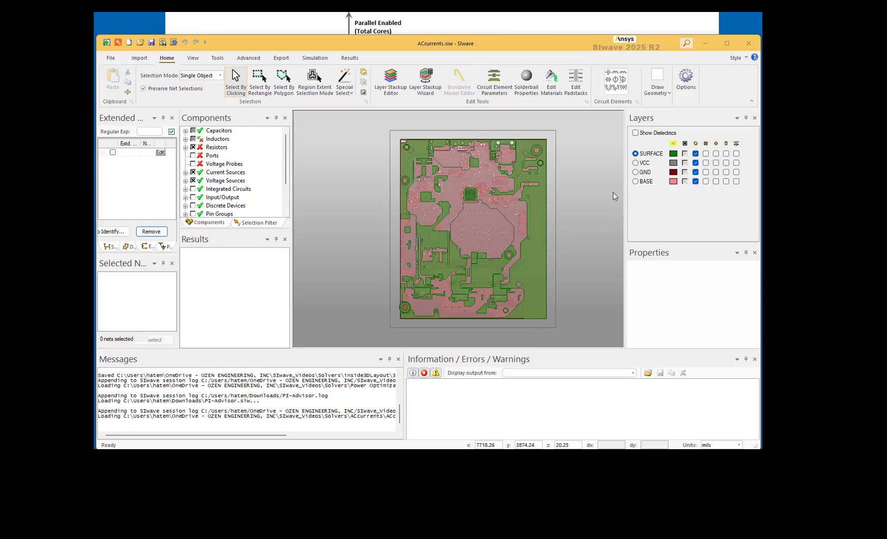
pyautogui.click(696, 144)
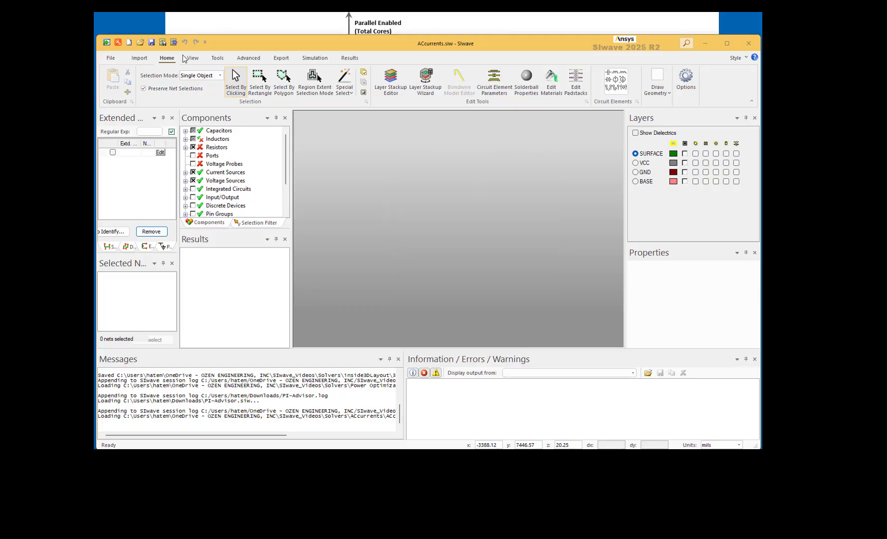
# - Inspect the +1.2V net's source and probe assignments in the workflow wizard's DC IR drop configuration and close the wizard
pyautogui.click(119, 43)
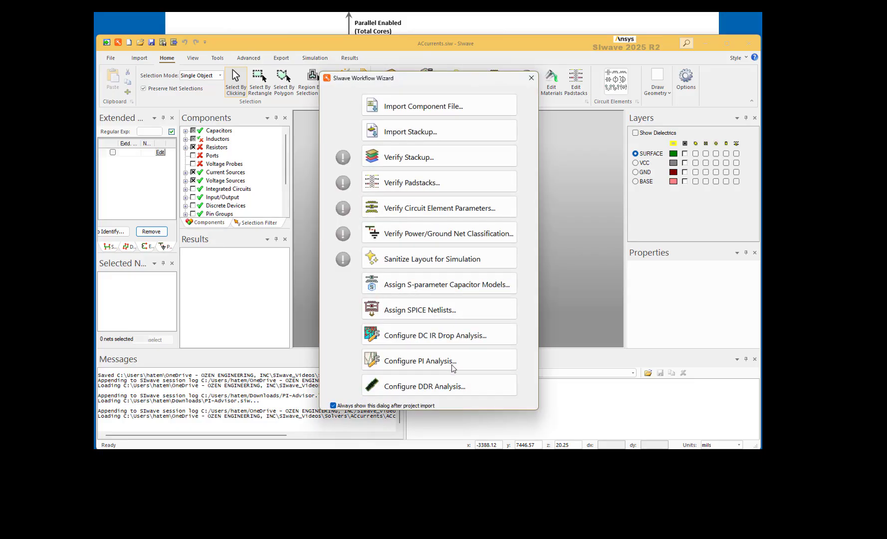
pyautogui.click(436, 335)
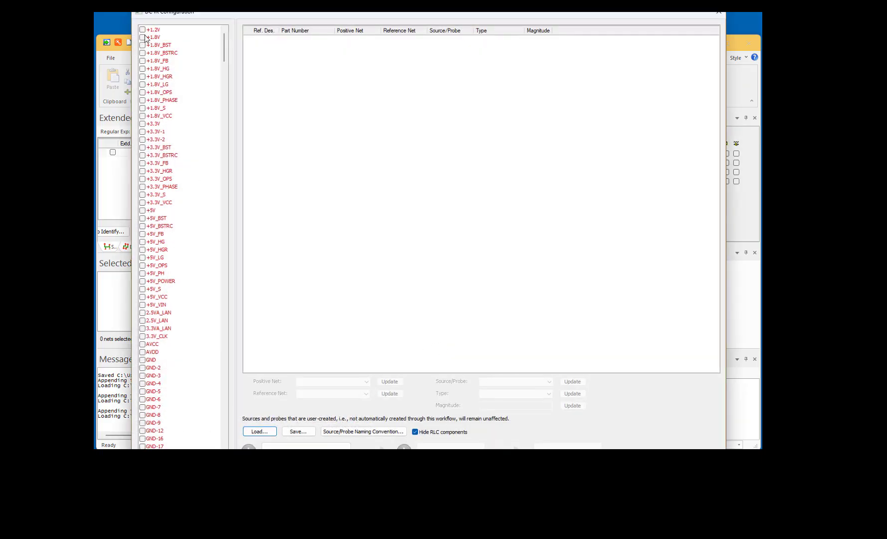
pyautogui.click(143, 31)
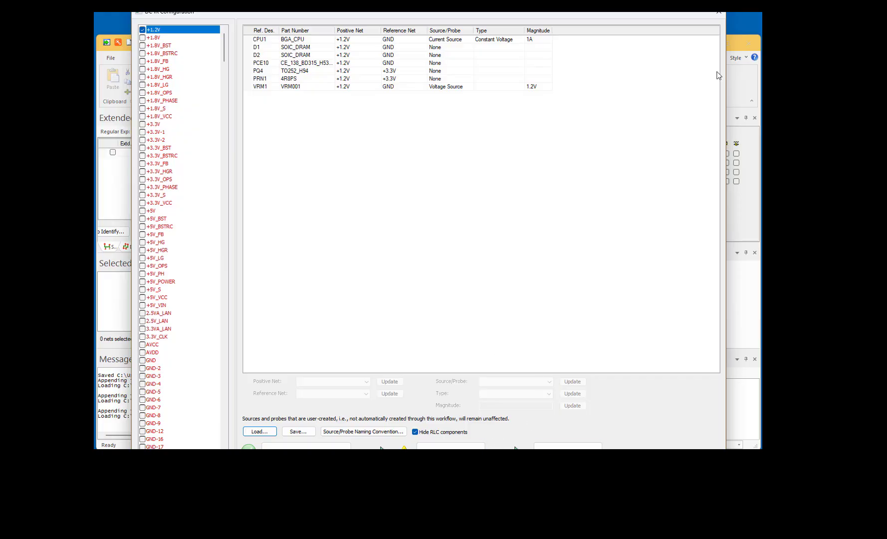
pyautogui.click(719, 20)
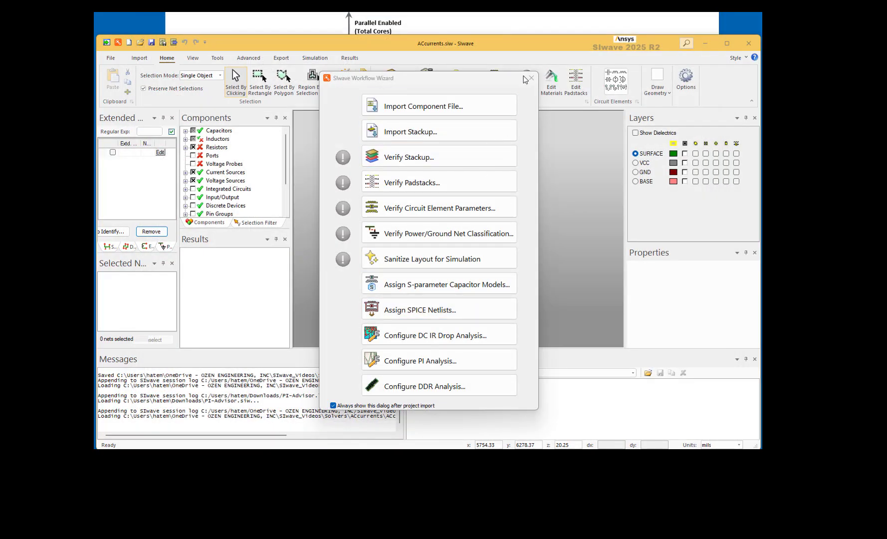
pyautogui.click(529, 79)
# - Launch the PSI AC currents computation named PSI AC Sweep with the project's frequency-independent sources, 10MHz to 2GHz, 100 linear points
pyautogui.click(314, 58)
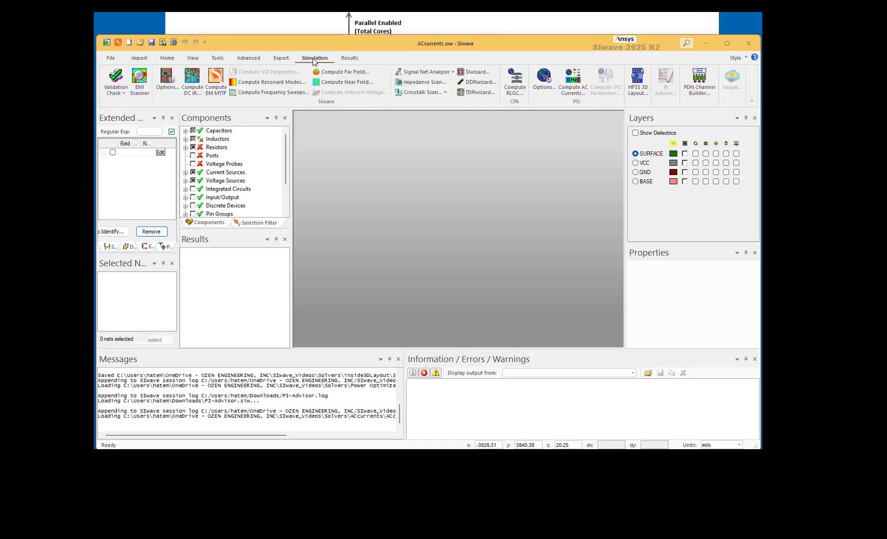
pyautogui.click(575, 84)
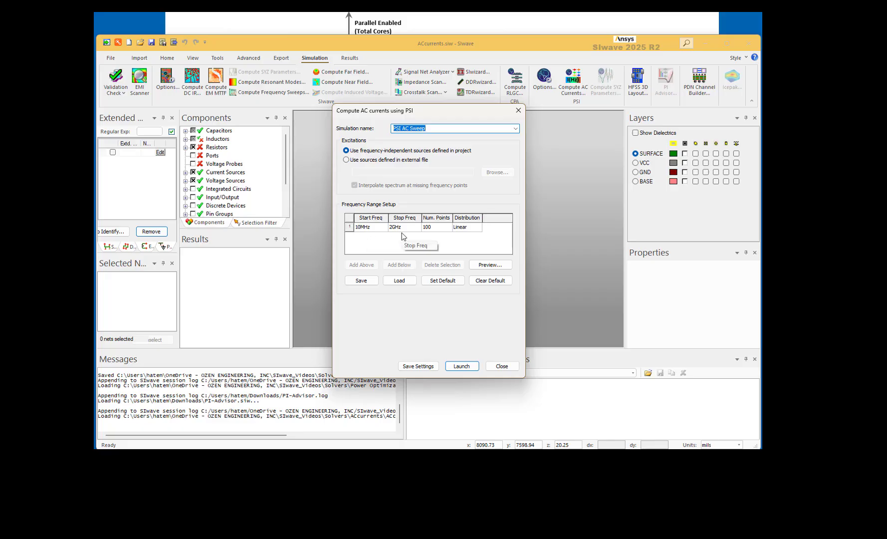
pyautogui.click(461, 366)
# - Plot the currents of the PSI AC Sweep solution and examine the distribution around the octagonal plane area
pyautogui.rightClick(235, 276)
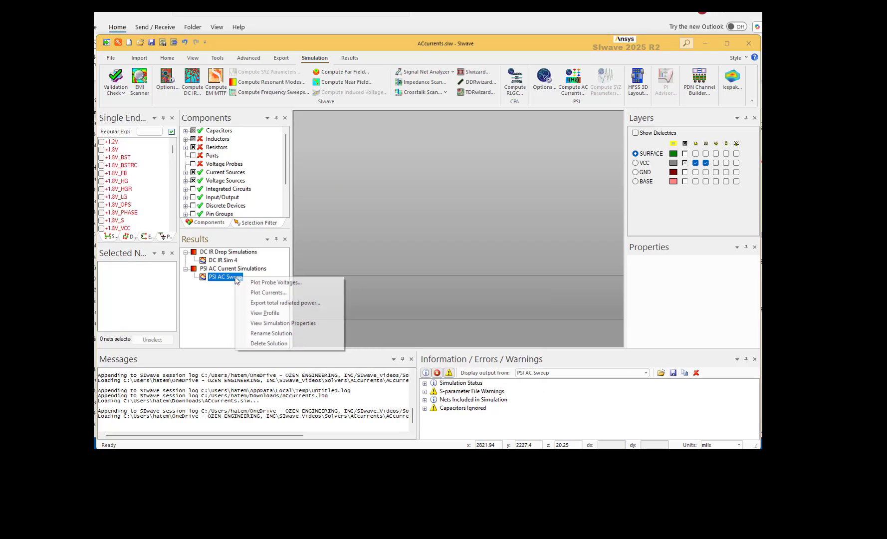
pyautogui.click(270, 293)
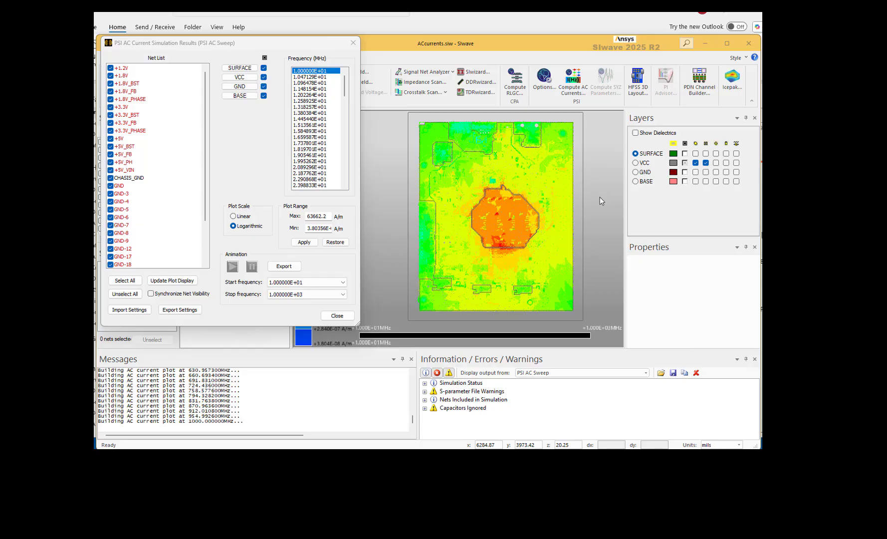
pyautogui.scroll(5, 552, 195)
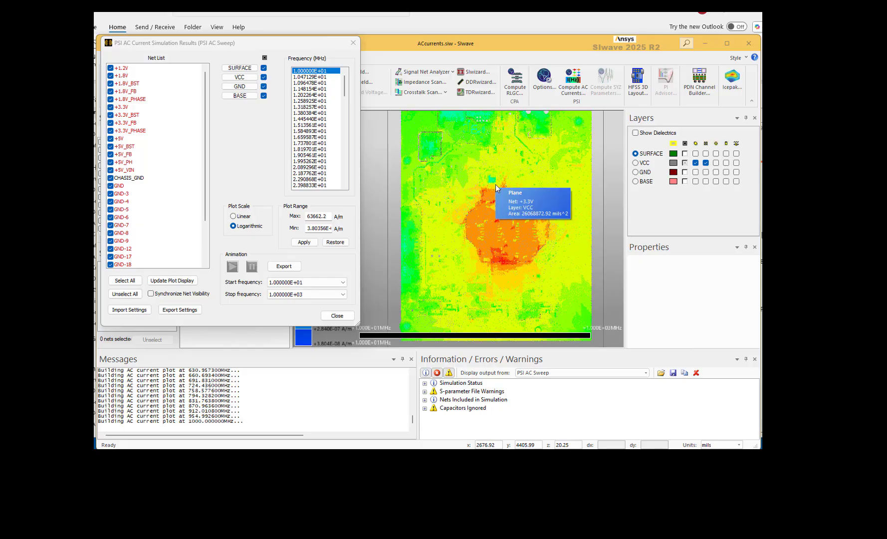
pyautogui.scroll(4, 448, 183)
pyautogui.scroll(-4, 494, 230)
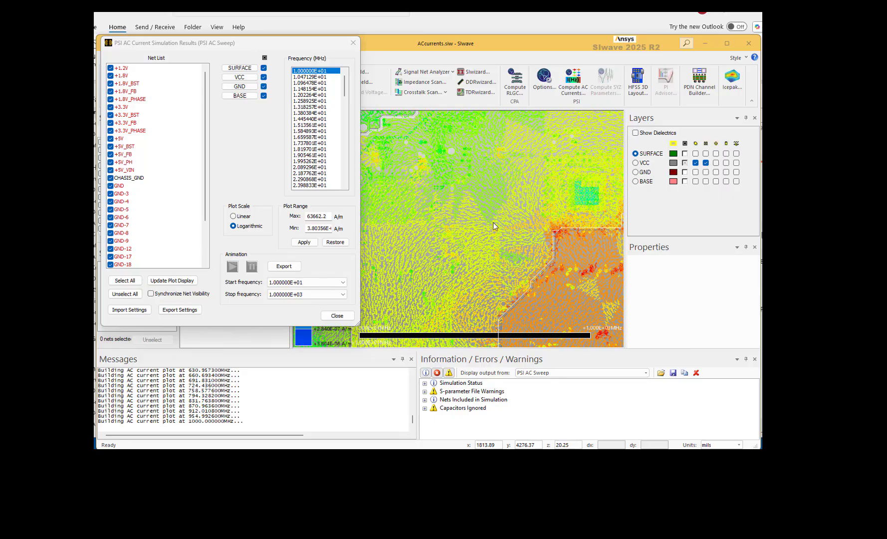
pyautogui.scroll(-3, 484, 209)
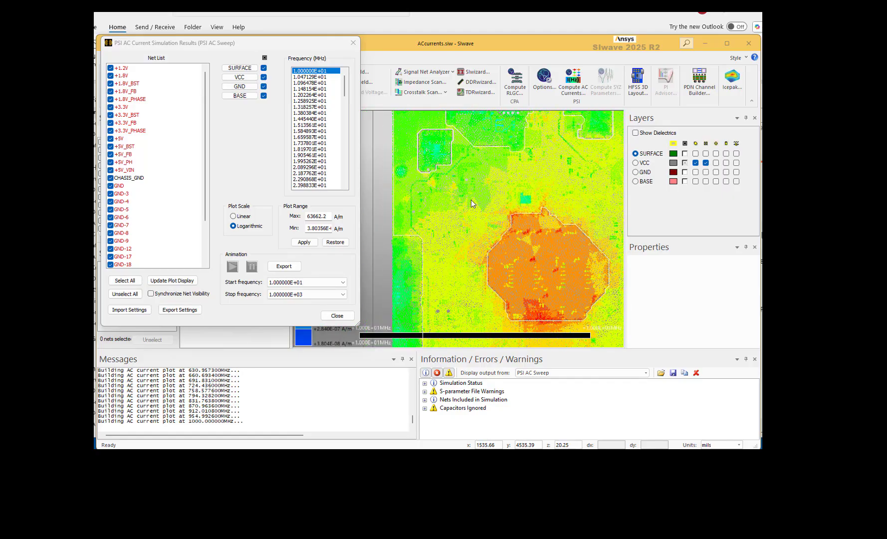
# - Limit the AC current plot to the VCC layer by hiding SURFACE, GND and BASE
pyautogui.click(264, 68)
pyautogui.click(263, 77)
pyautogui.click(263, 86)
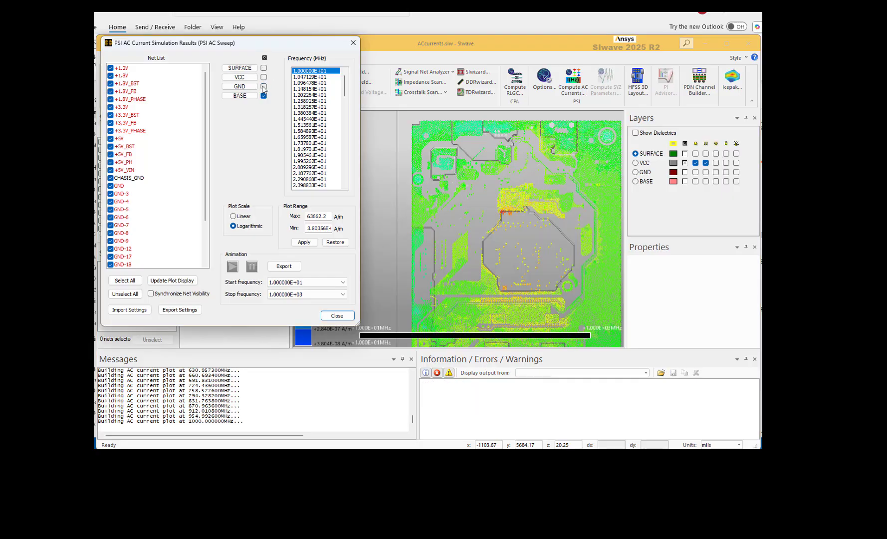
pyautogui.click(263, 95)
pyautogui.click(264, 77)
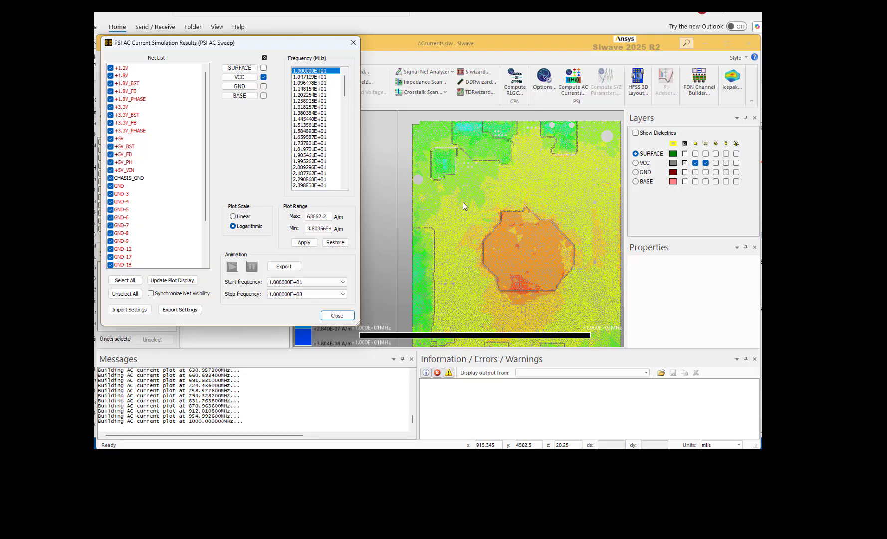
# - Step through the VCC current plots at successive frequencies from 10.96478 MHz to 12.58925 MHz
pyautogui.moveTo(479, 243)
pyautogui.click(315, 83)
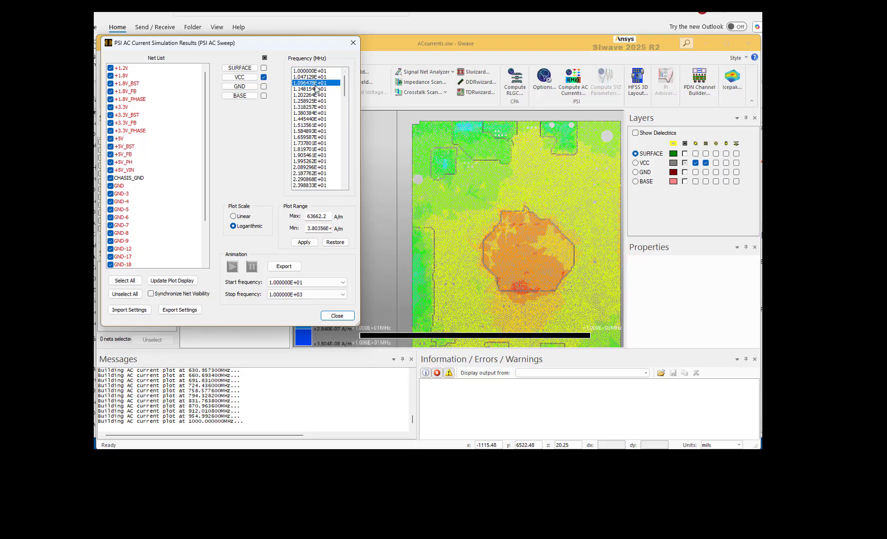
pyautogui.click(315, 89)
pyautogui.click(314, 95)
pyautogui.click(314, 101)
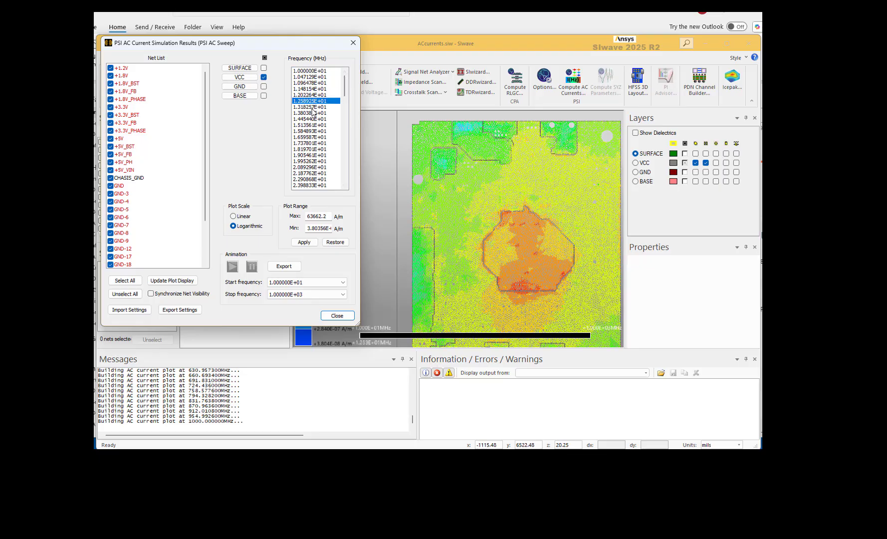
# - Plot the VCC layer's AC currents at 15.13561 MHz and examine the current near the lower edge of the octagonal plane area
pyautogui.click(313, 107)
pyautogui.click(312, 124)
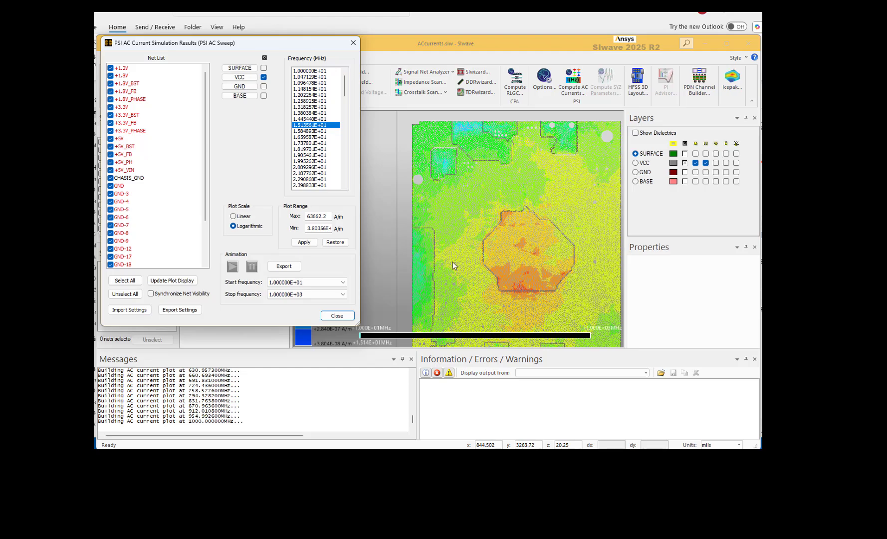
pyautogui.scroll(4, 530, 298)
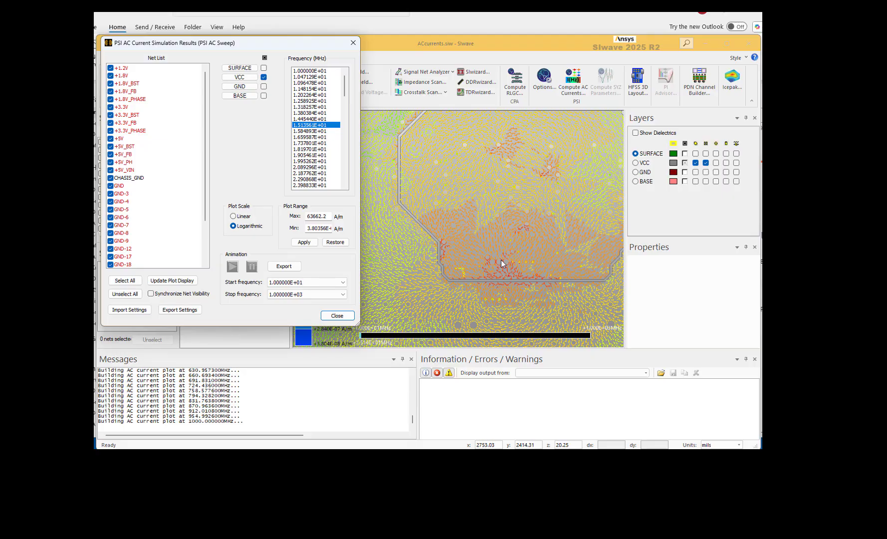
pyautogui.moveTo(542, 293)
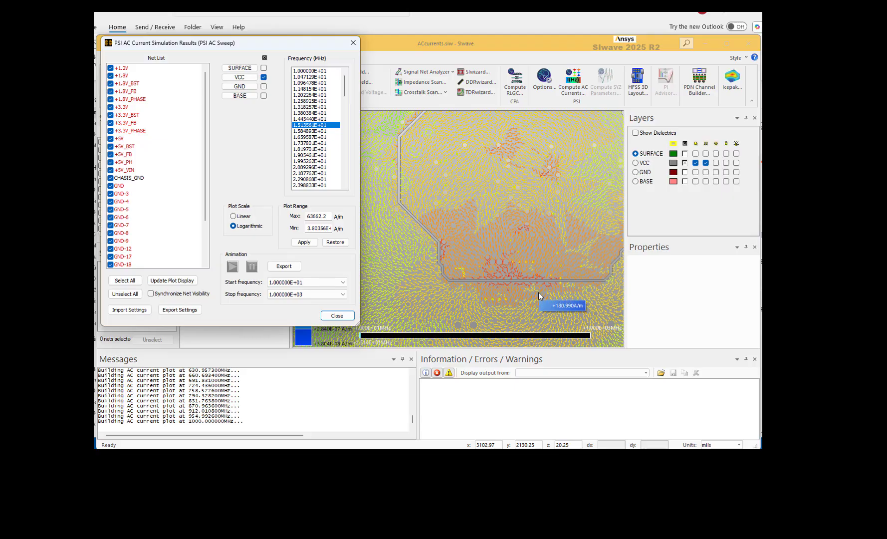
pyautogui.scroll(-5, 496, 226)
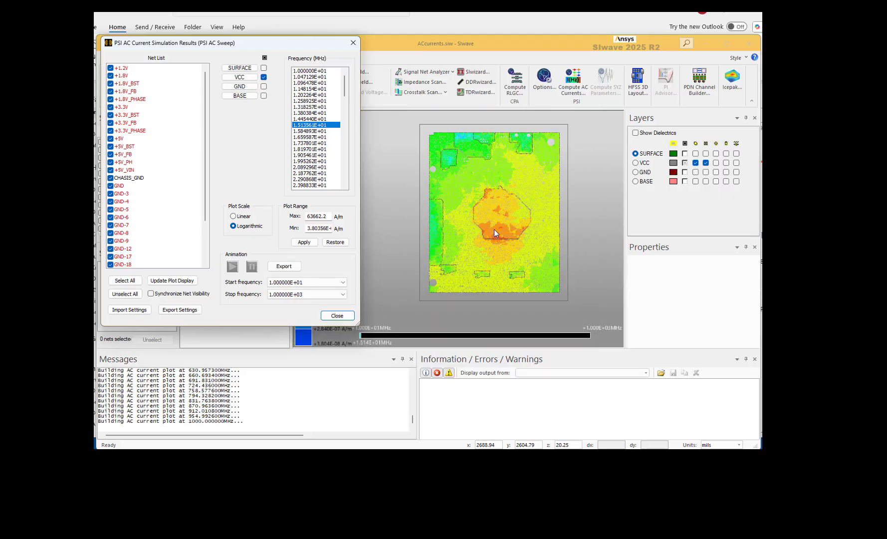
# - Examine the VCC current magnitudes around the octagonal plane area and the current arrows along its gap at the upper-left and lower edges
pyautogui.scroll(2, 500, 221)
pyautogui.moveTo(479, 238)
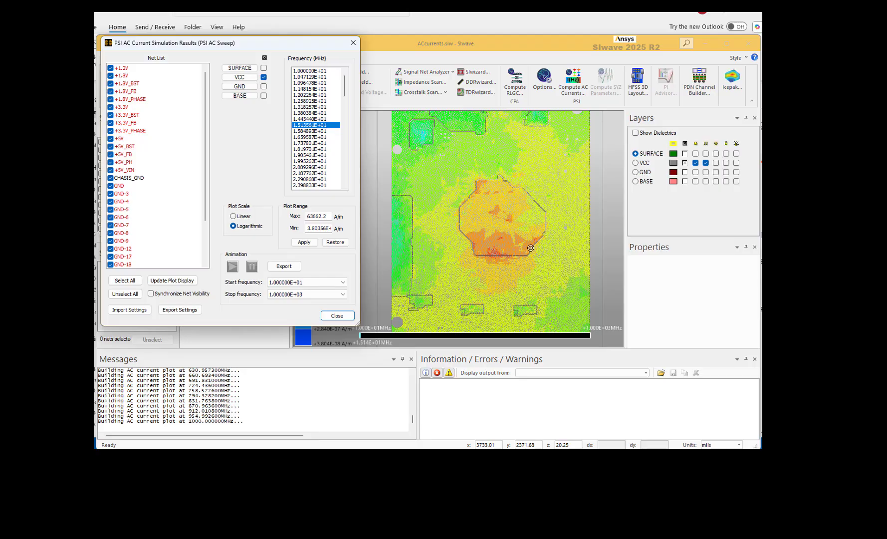
pyautogui.moveTo(526, 258)
pyautogui.moveTo(534, 230)
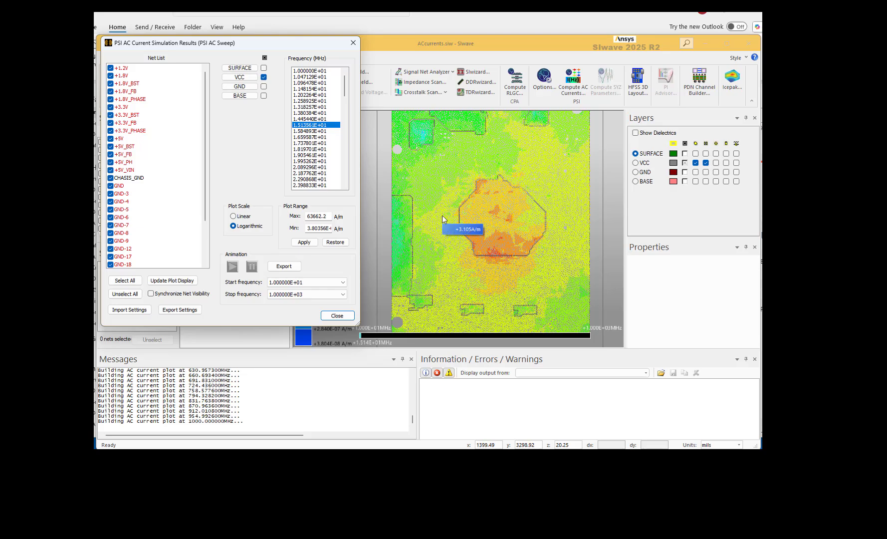
pyautogui.moveTo(483, 264)
pyautogui.scroll(5, 468, 212)
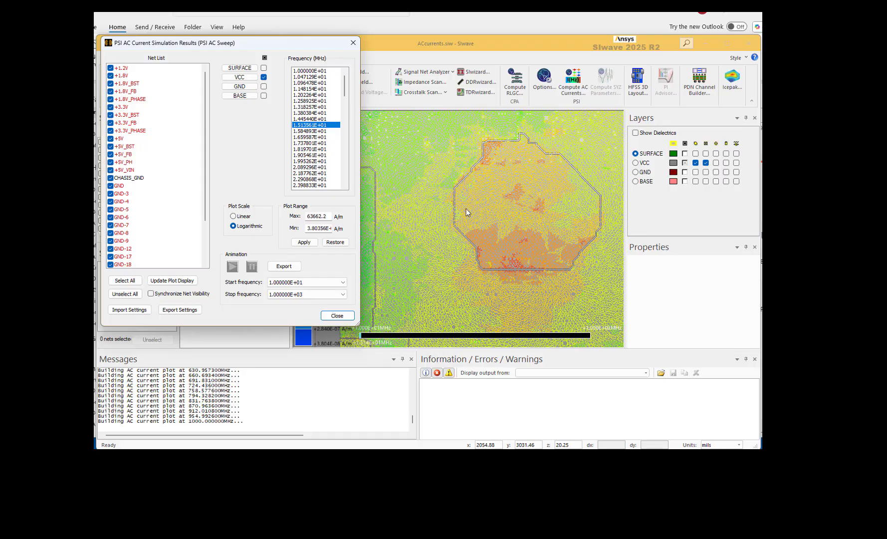
pyautogui.scroll(2, 462, 191)
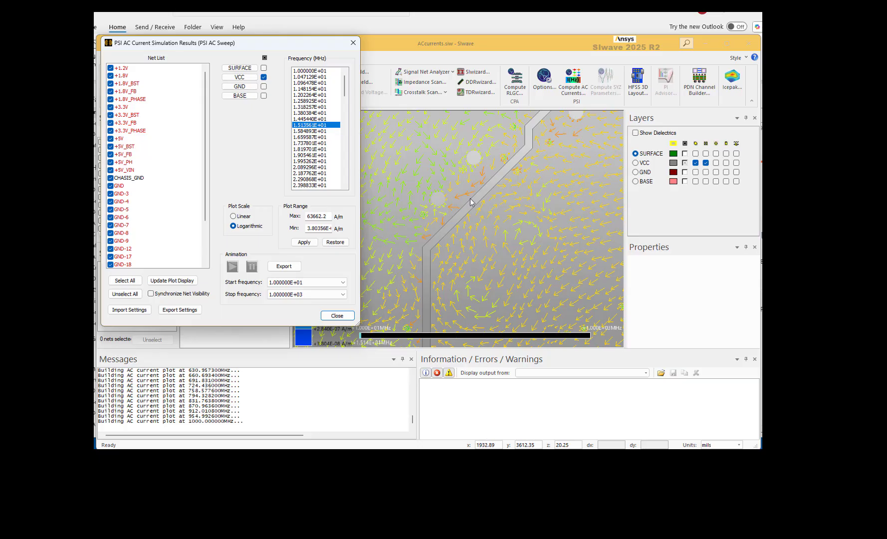
pyautogui.scroll(-5, 446, 187)
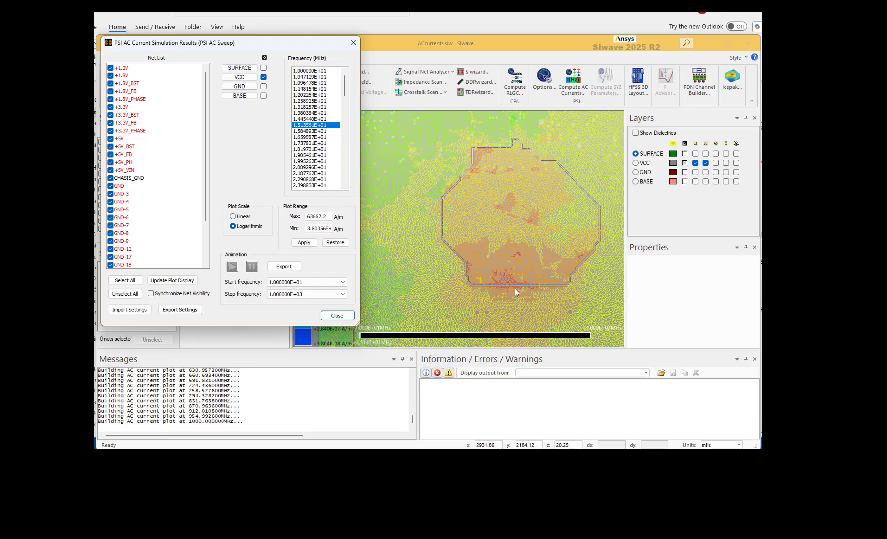
pyautogui.scroll(3, 516, 292)
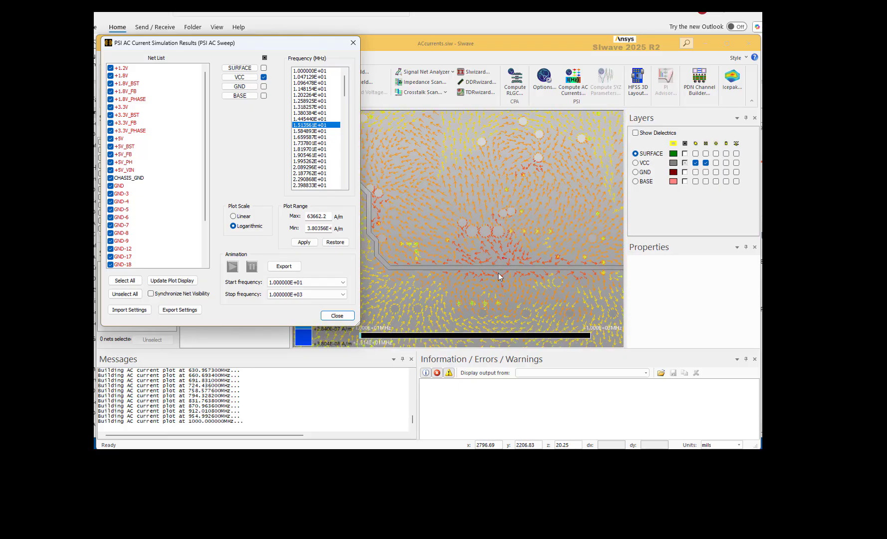